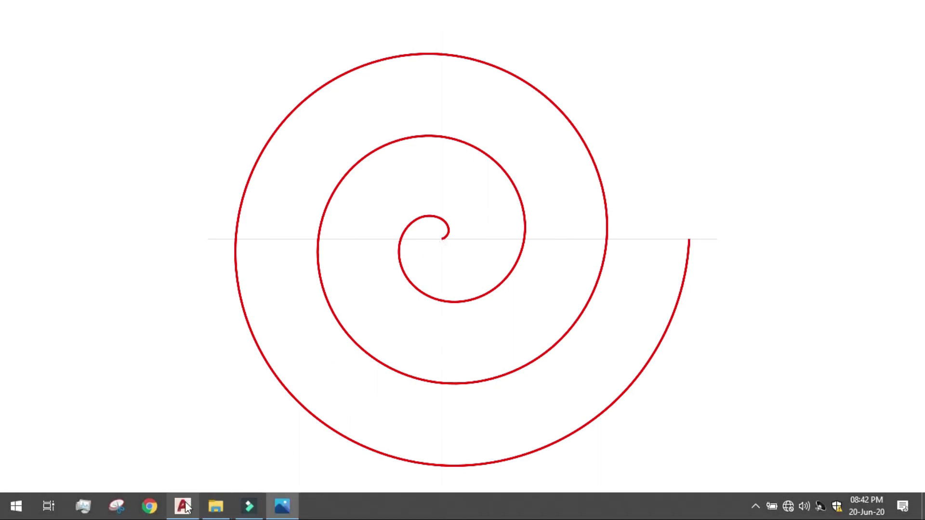
- Bring Drawing1 to the front and keep the Drafting & Annotation workspace active
click(183, 506)
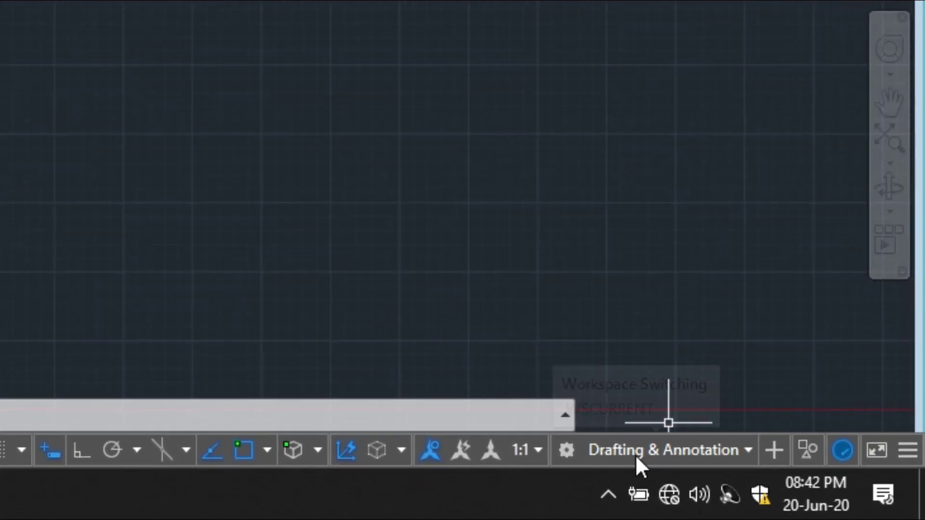
click(632, 448)
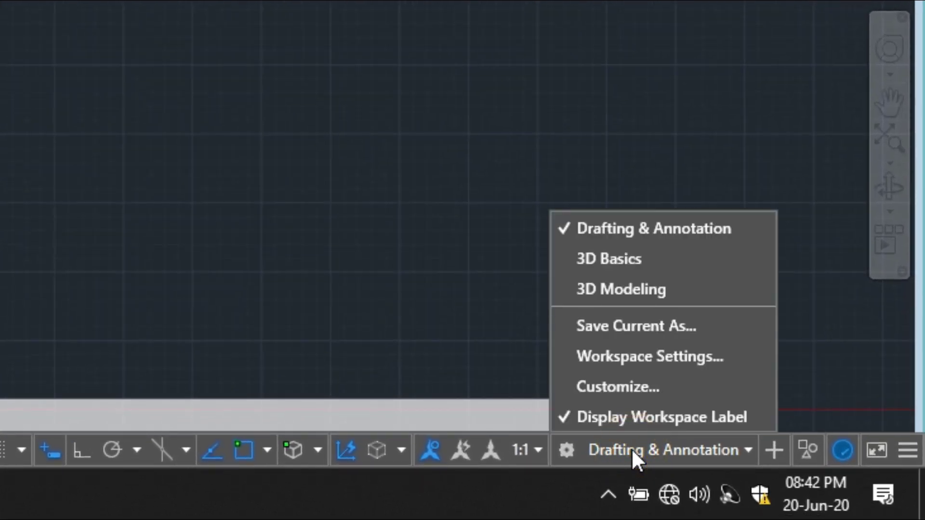
click(595, 230)
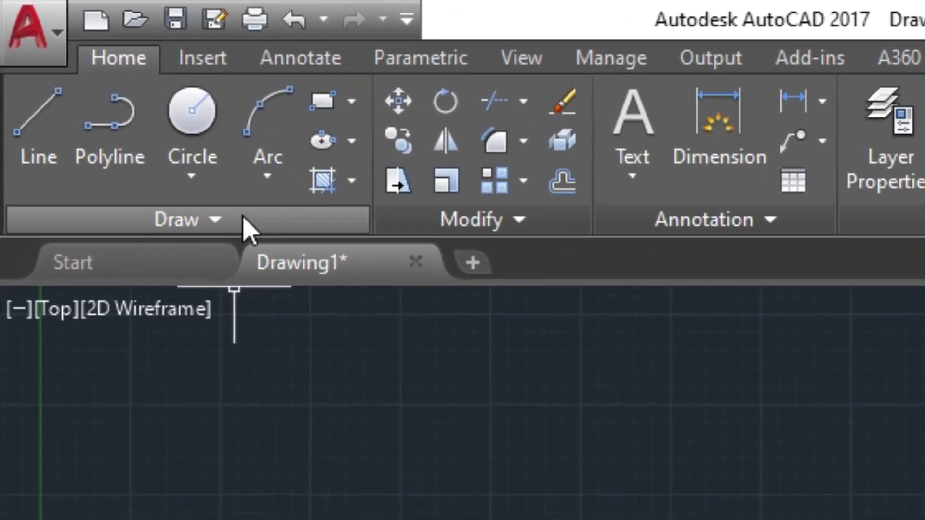
- Expand the Home tab's Draw panel slide-out to reveal the Helix tool
click(215, 222)
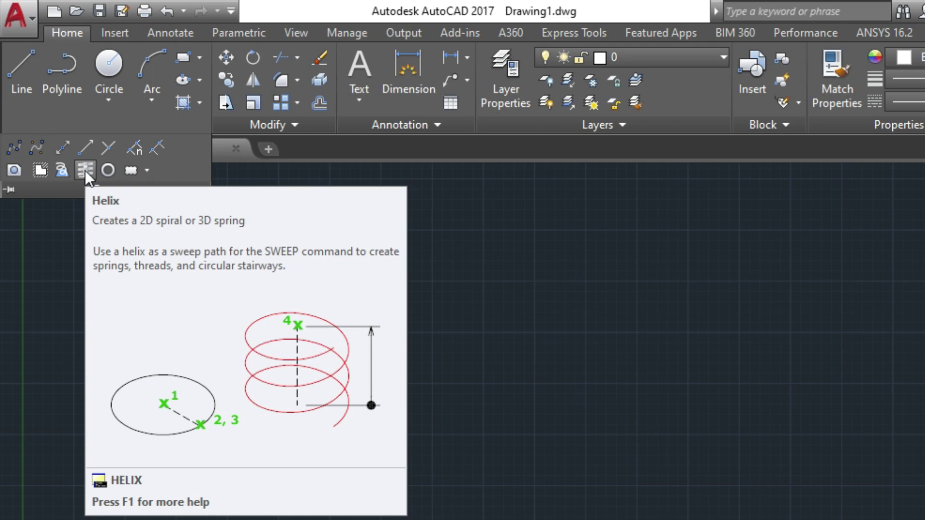
- Start a helix with its base centre point at 27,13
click(85, 169)
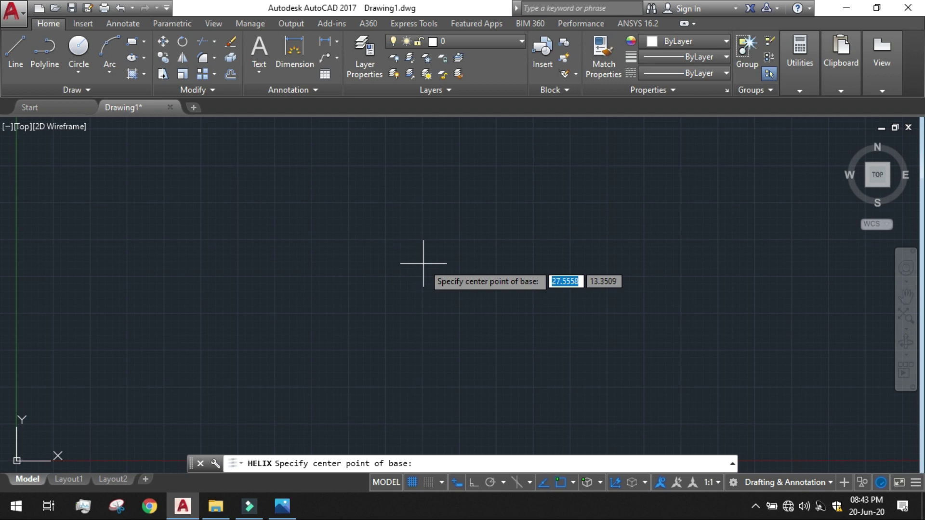
text(27)
key(Tab)
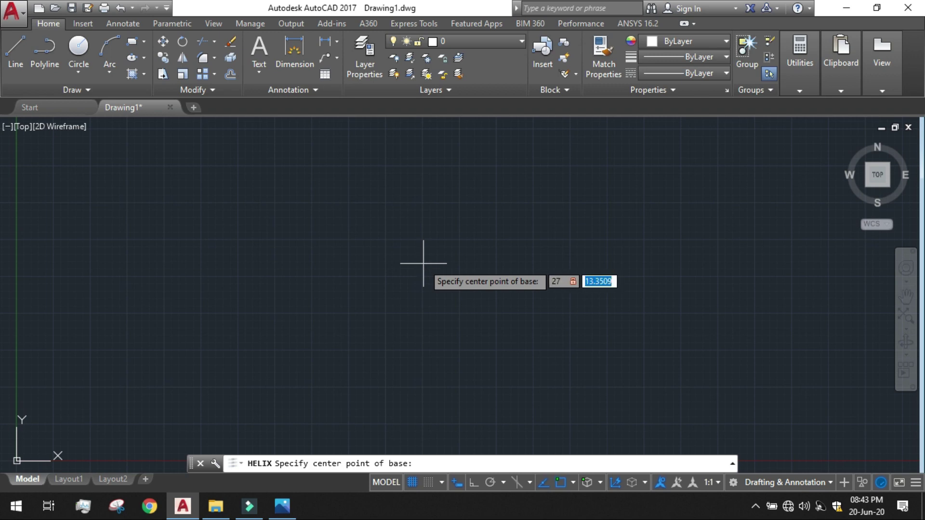
text(13)
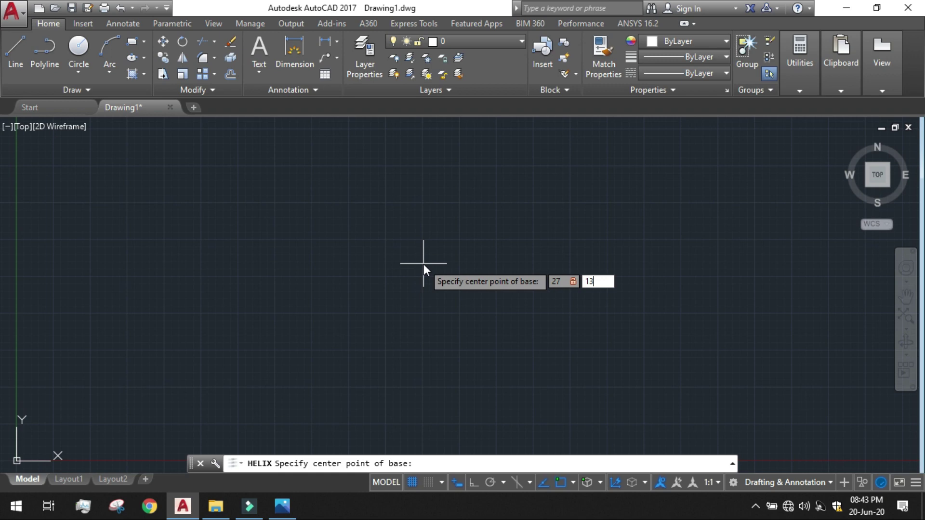
key(Return)
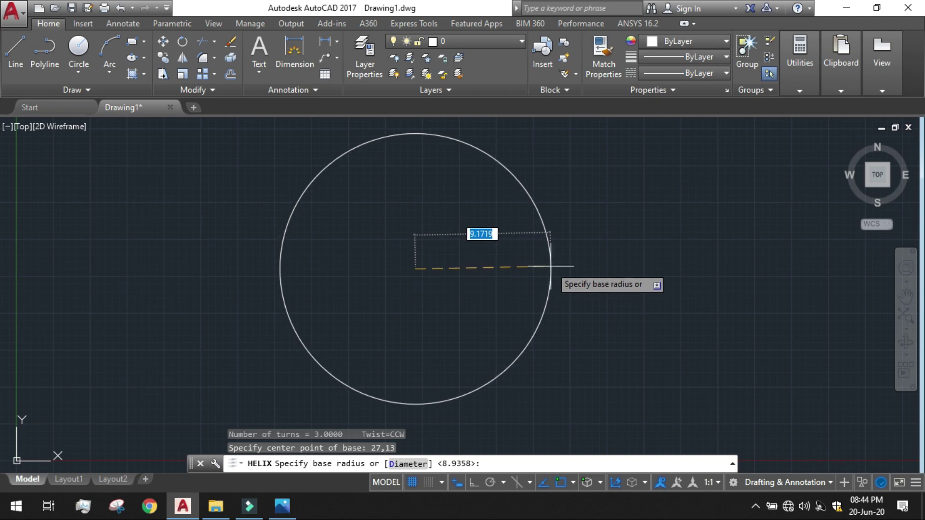
- Enter a base radius of 10 and a top radius of 0 for the helix
text(10)
key(Return)
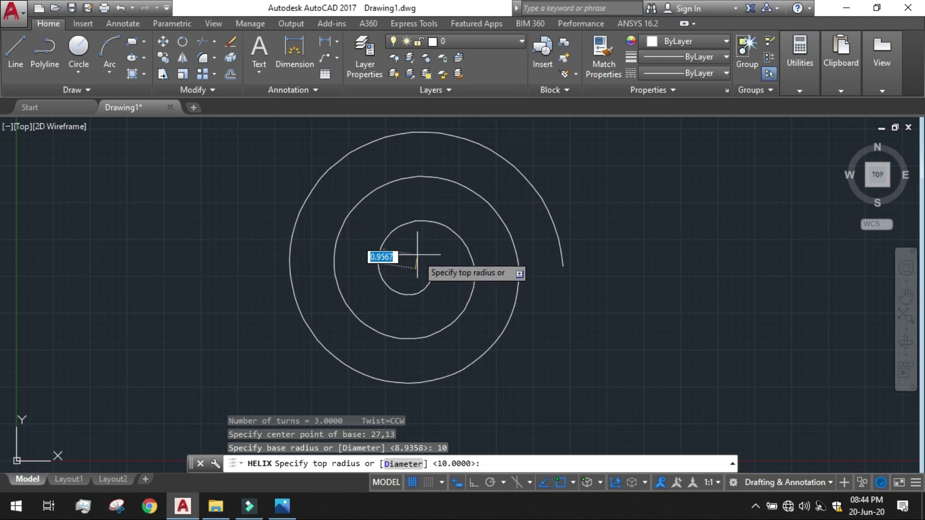
text(0)
key(Return)
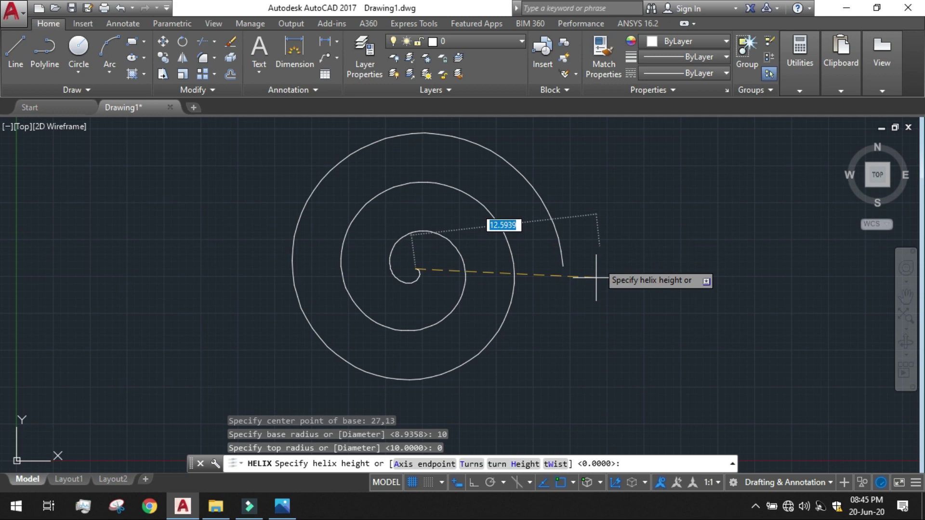
- Set the helix to 3 turns and height 0, producing a flat spiral
click(471, 466)
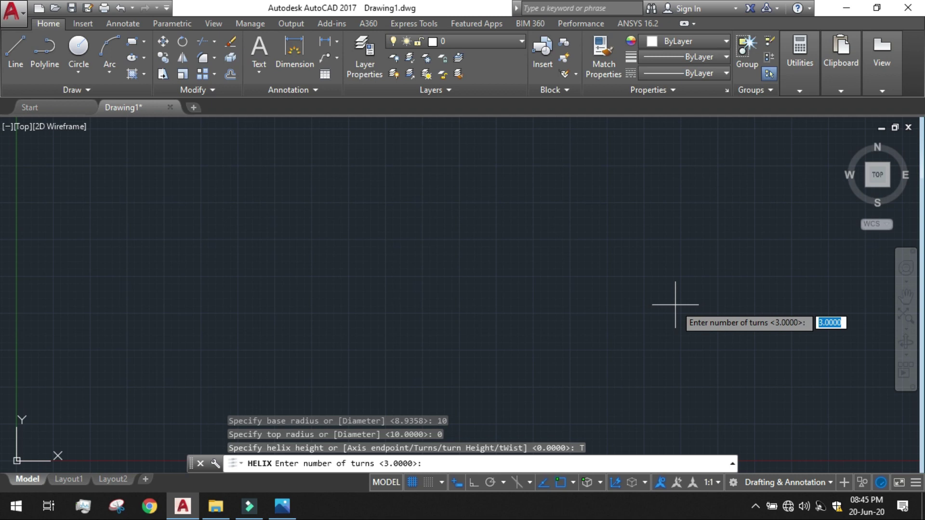
text(3)
key(Return)
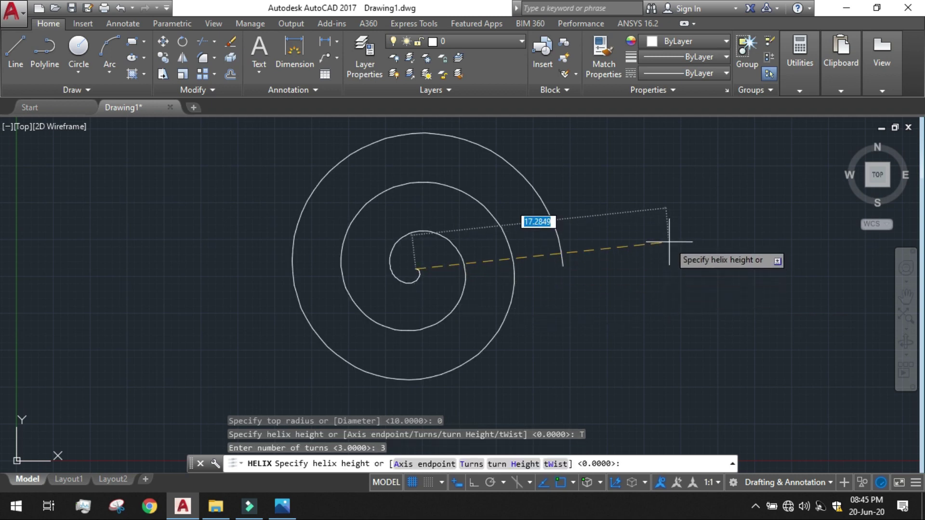
text(0)
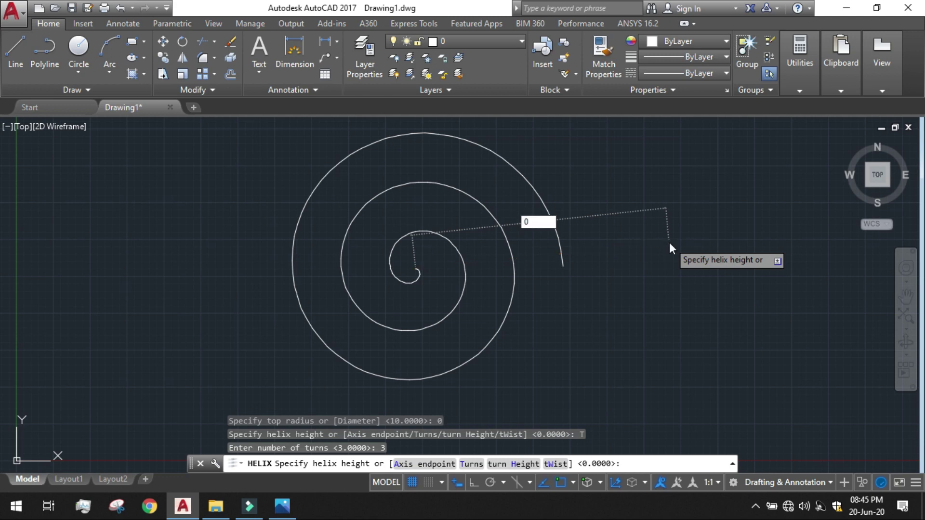
key(Return)
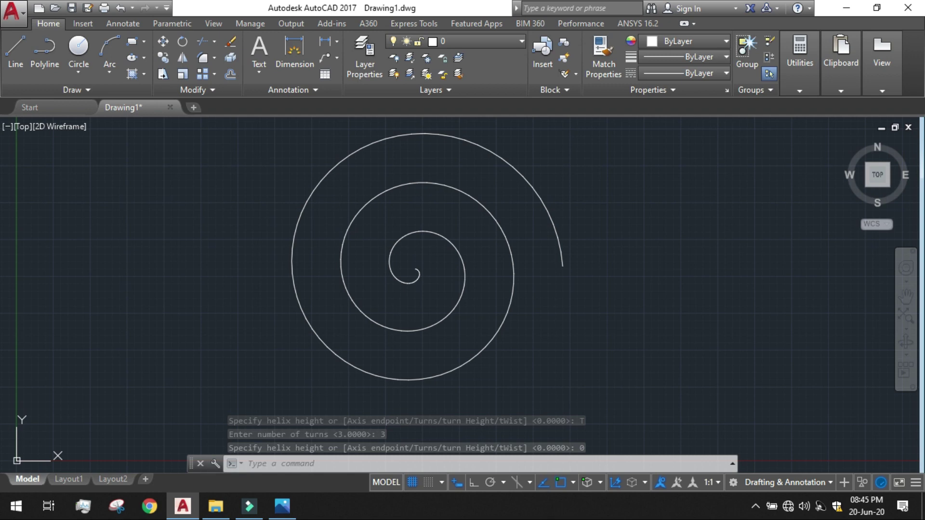
- Pan the view left and start a second helix centred to the right of the first
middle_drag(366, 257, 216, 269)
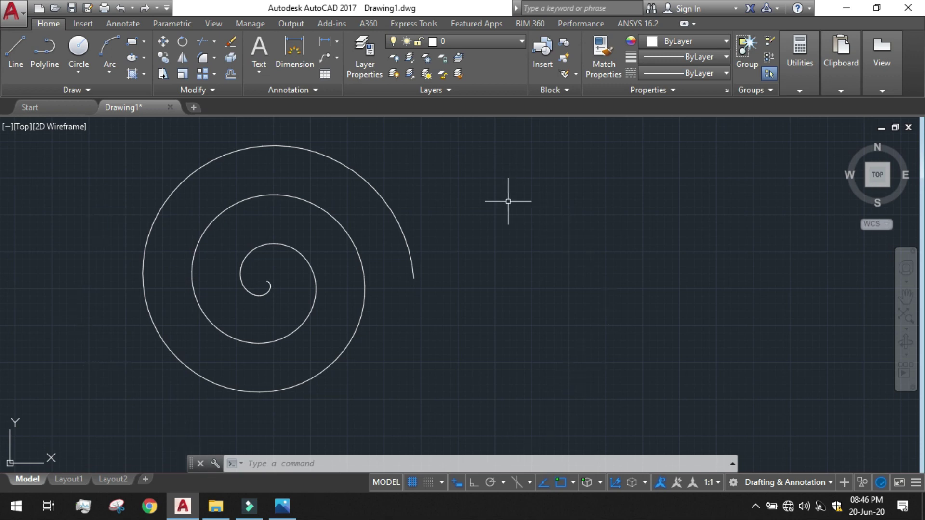
click(80, 90)
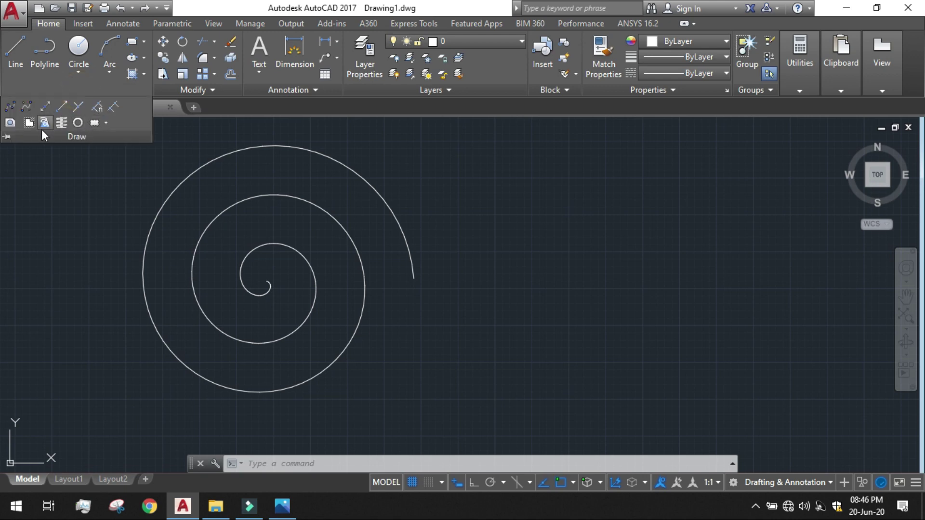
click(60, 123)
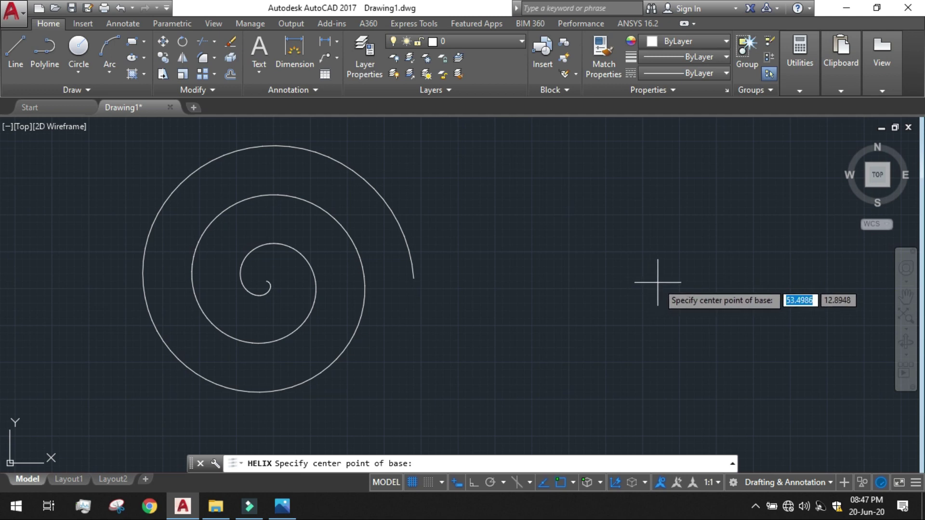
click(658, 283)
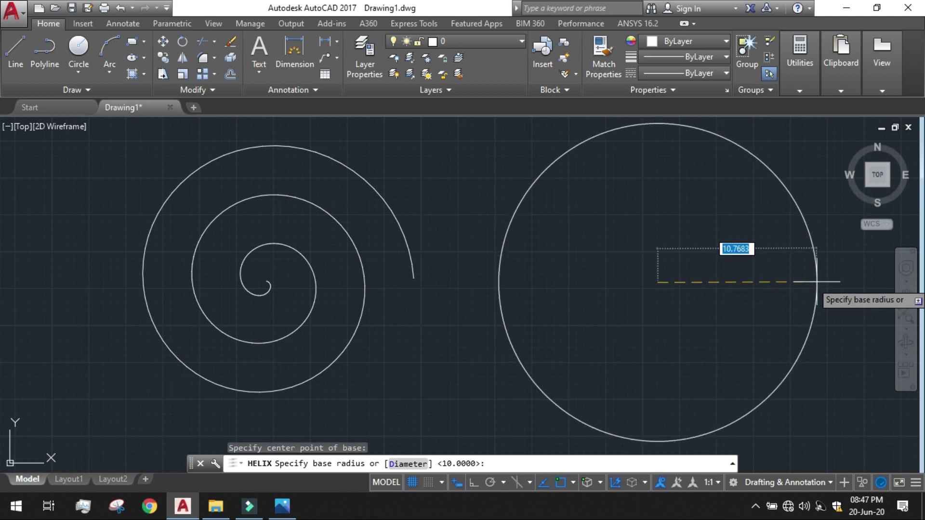
- Give the second helix a base radius of 10 and a top radius of 0
text(10)
key(Return)
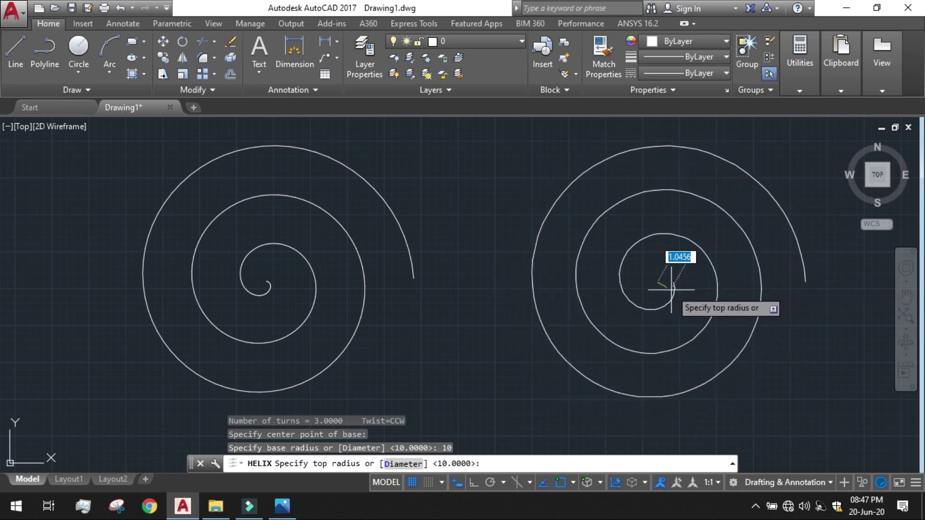
text(0)
key(Return)
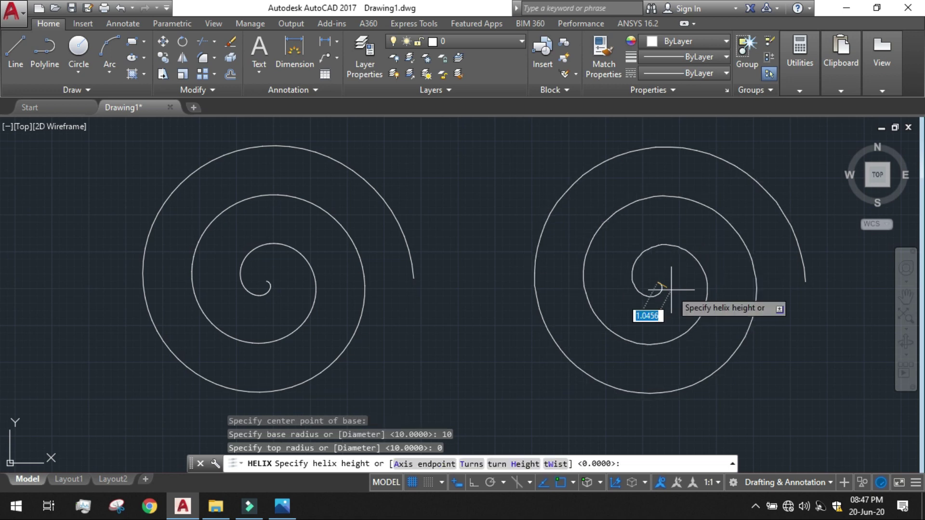
- Finish the second helix with 3 turns, a clockwise (CW) twist and height 0
click(477, 464)
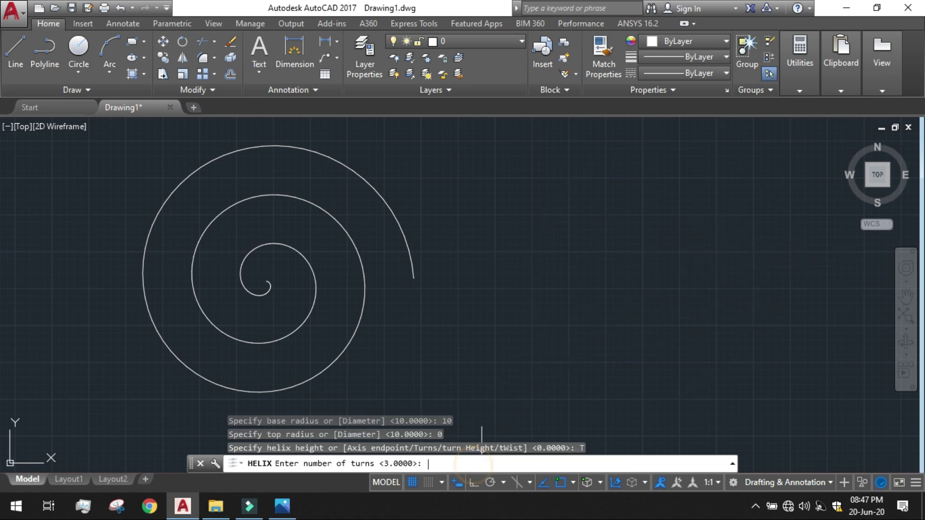
text(3)
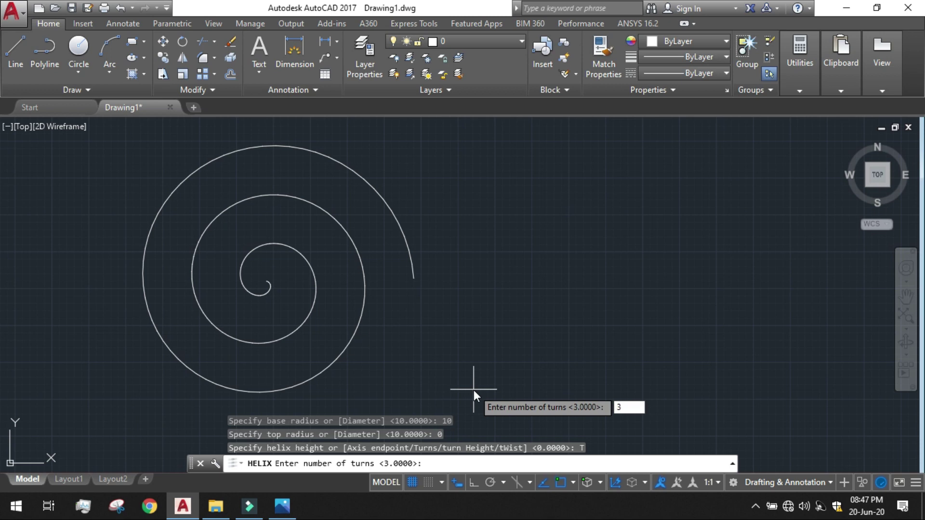
key(Return)
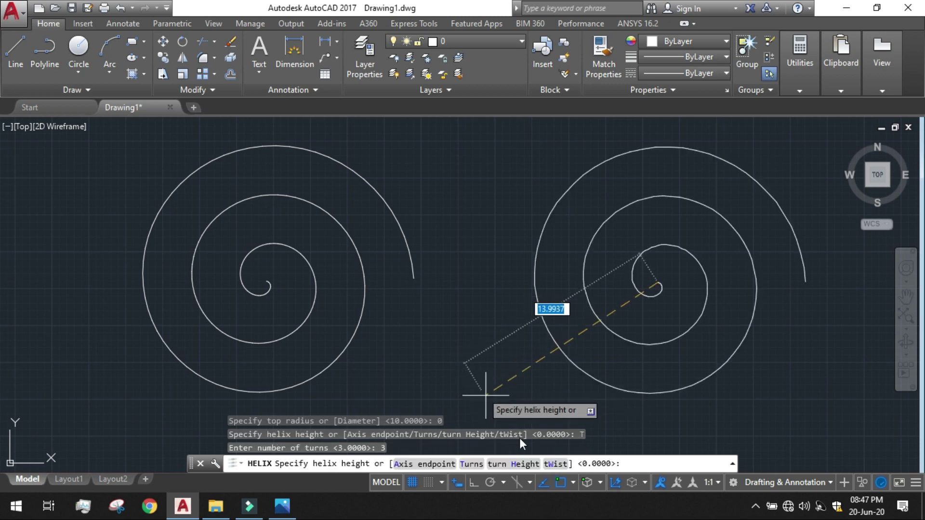
click(556, 464)
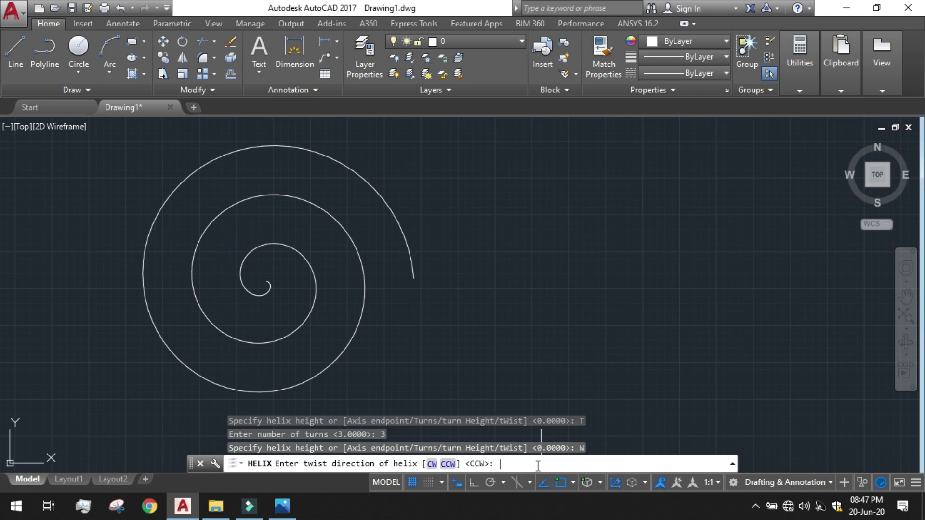
text(cw)
key(Return)
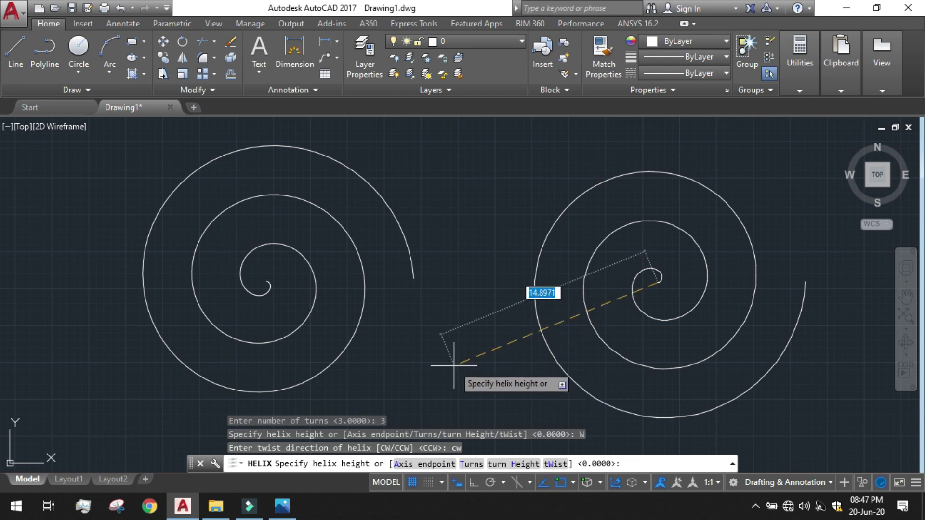
text(0)
key(Return)
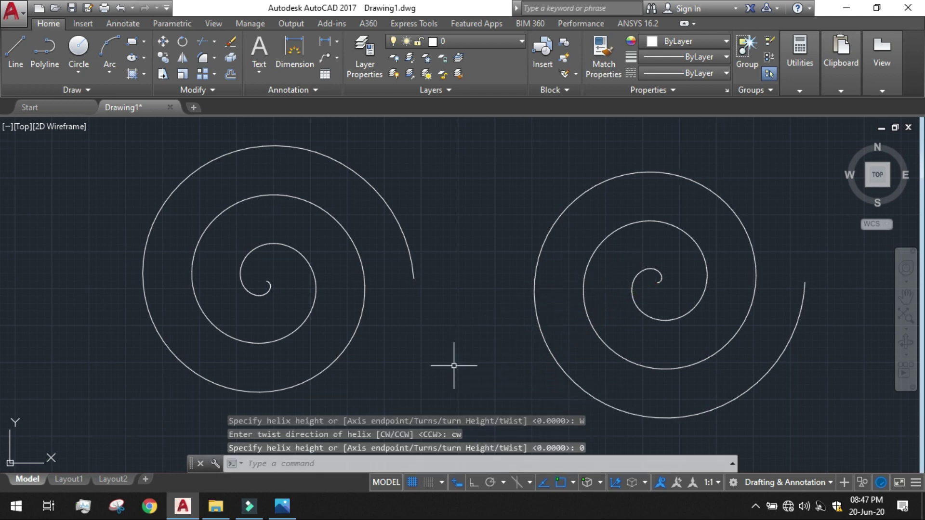